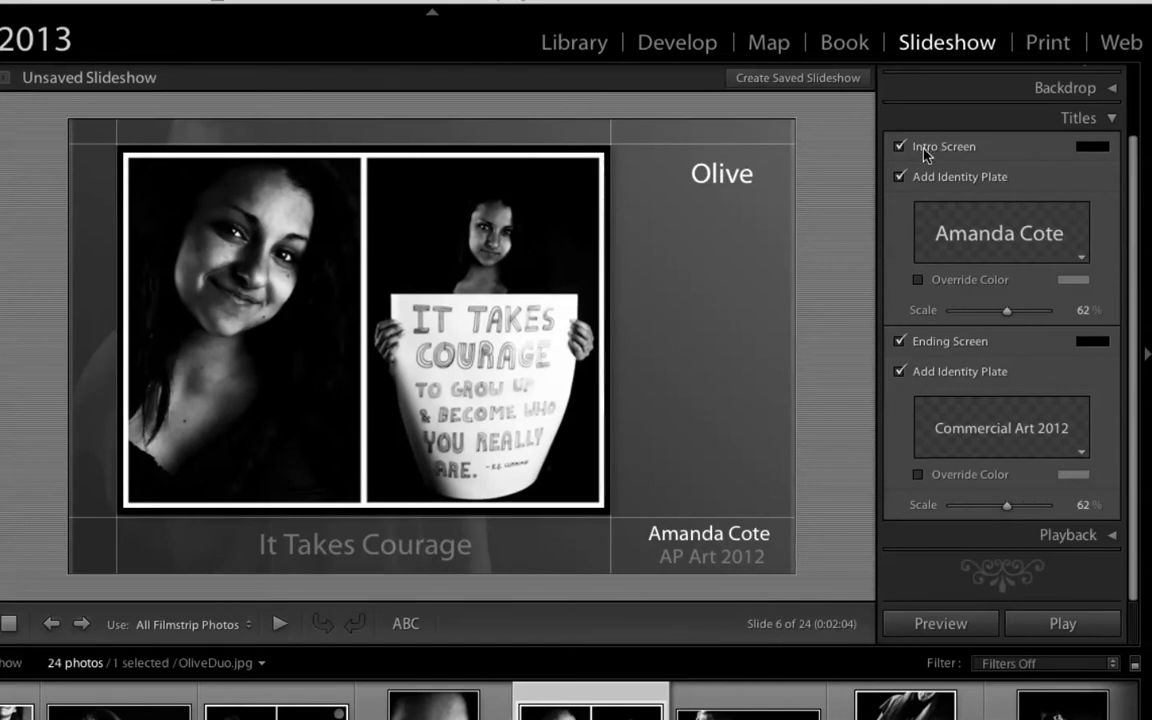
Switch the intro screen and its identity plate off and back on to compare the effect.
click(902, 148)
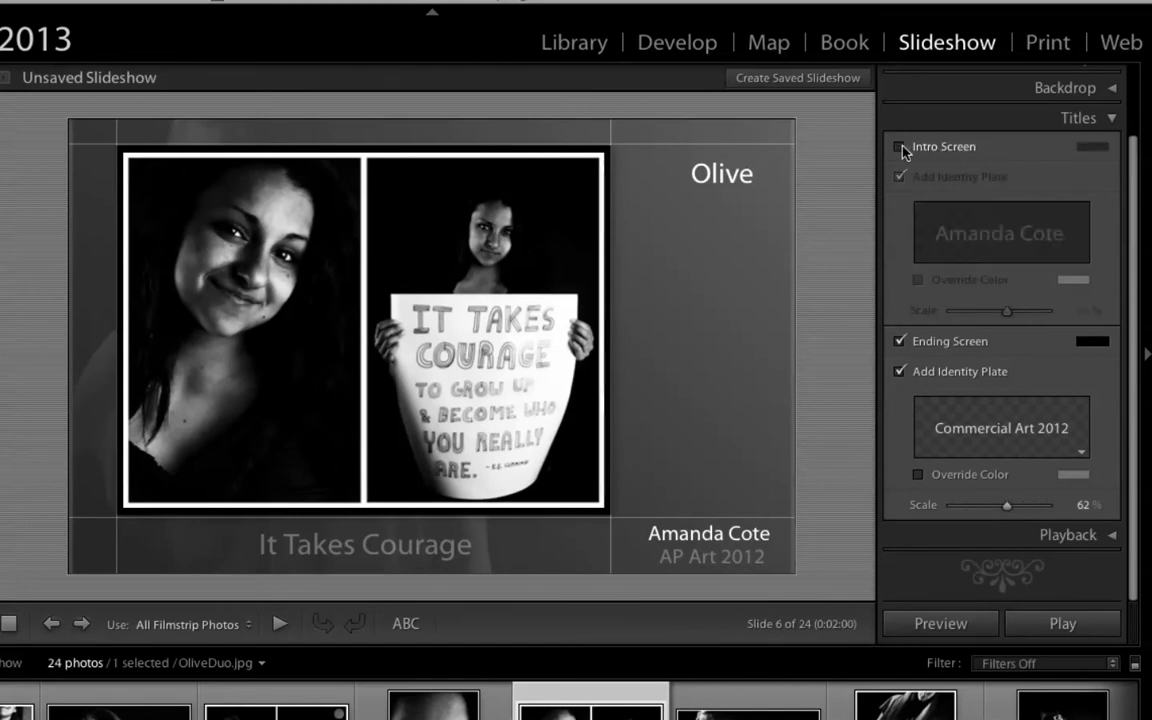
click(902, 148)
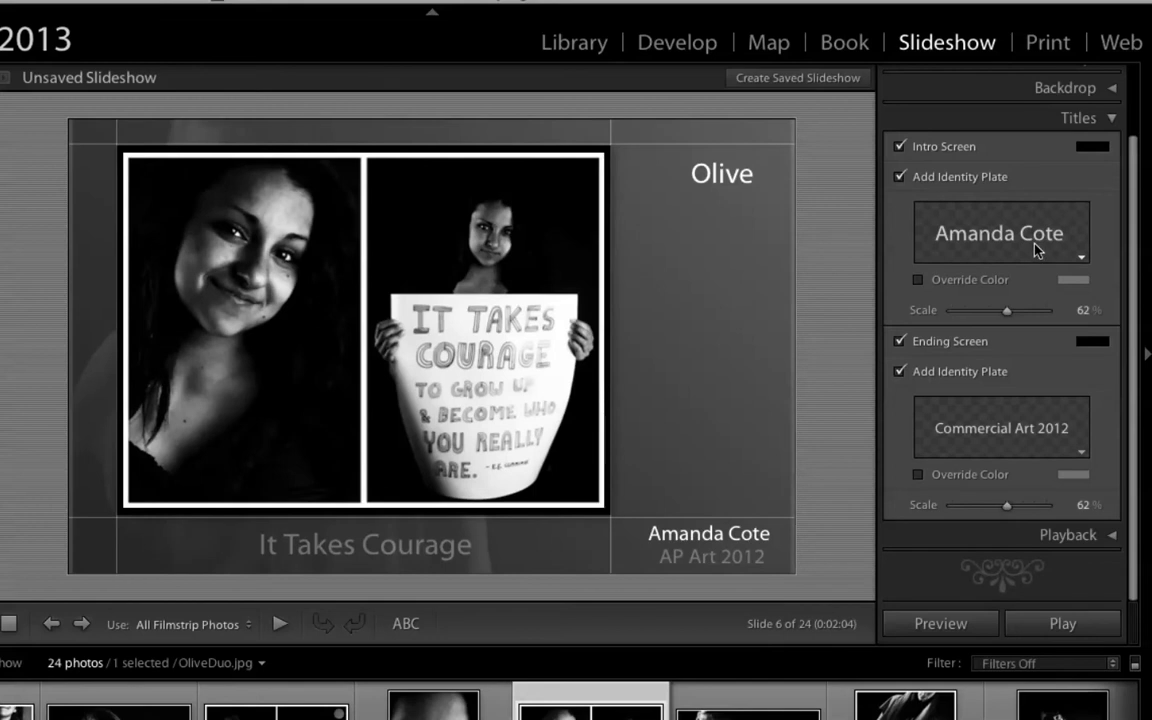
click(901, 177)
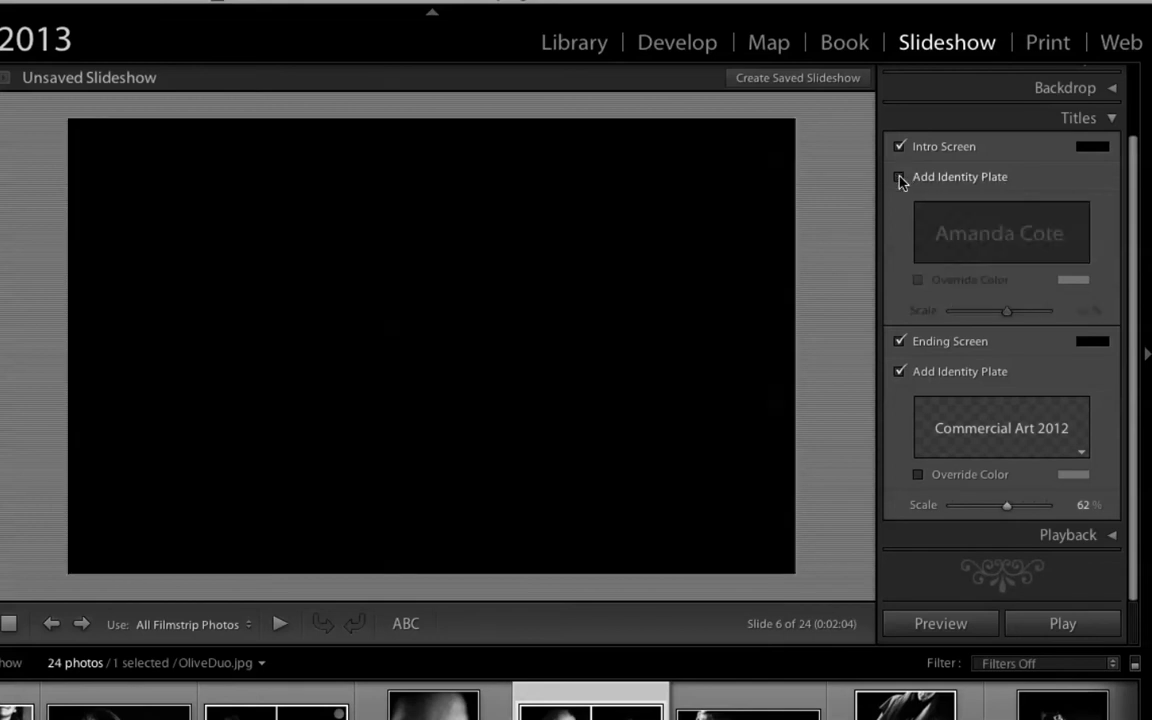
click(901, 177)
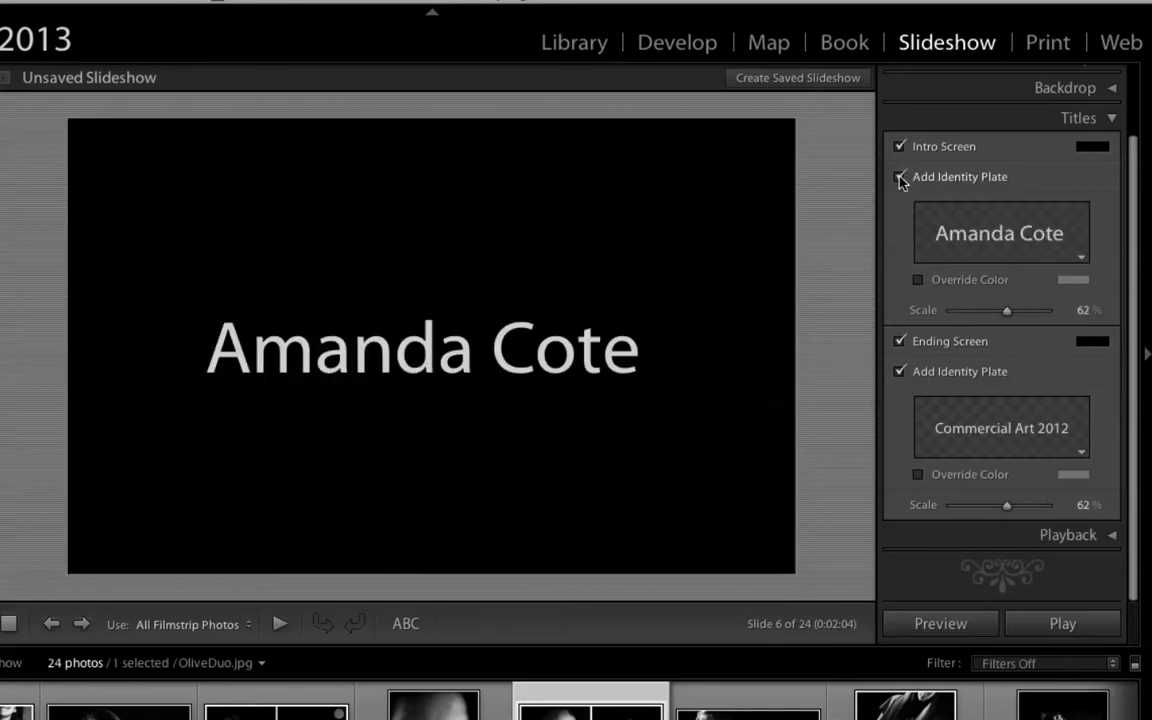
Open the intro screen's identity plate for editing and accept its existing text and font settings.
click(1083, 259)
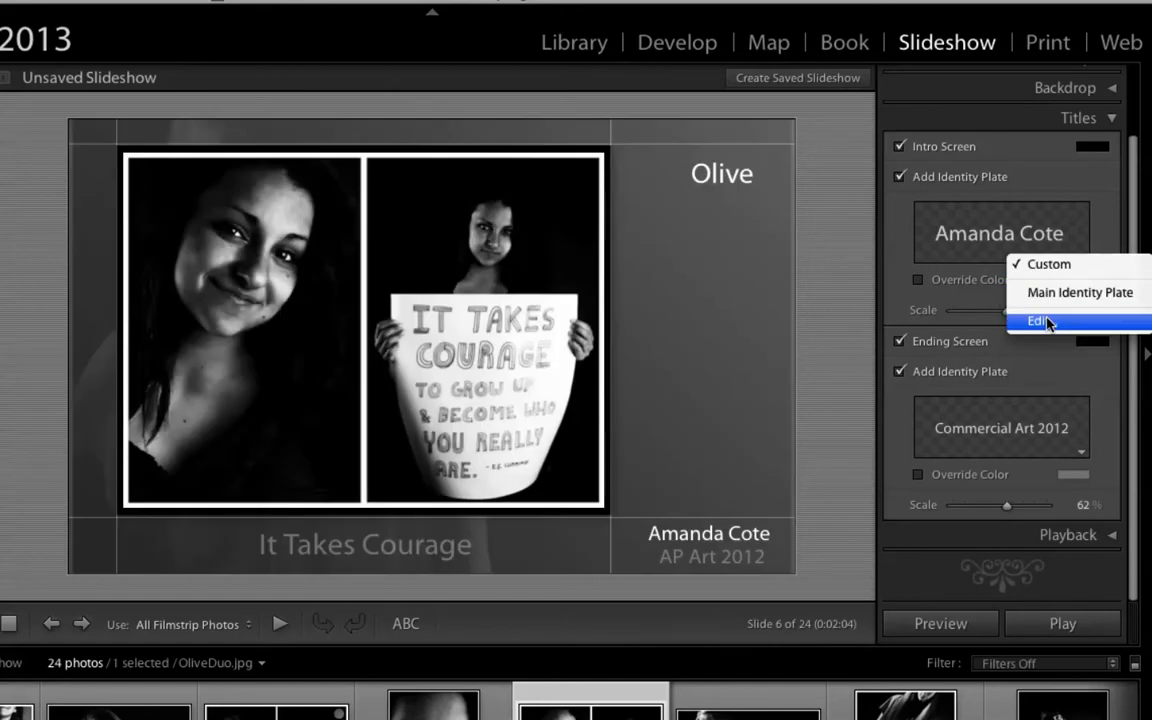
click(1046, 322)
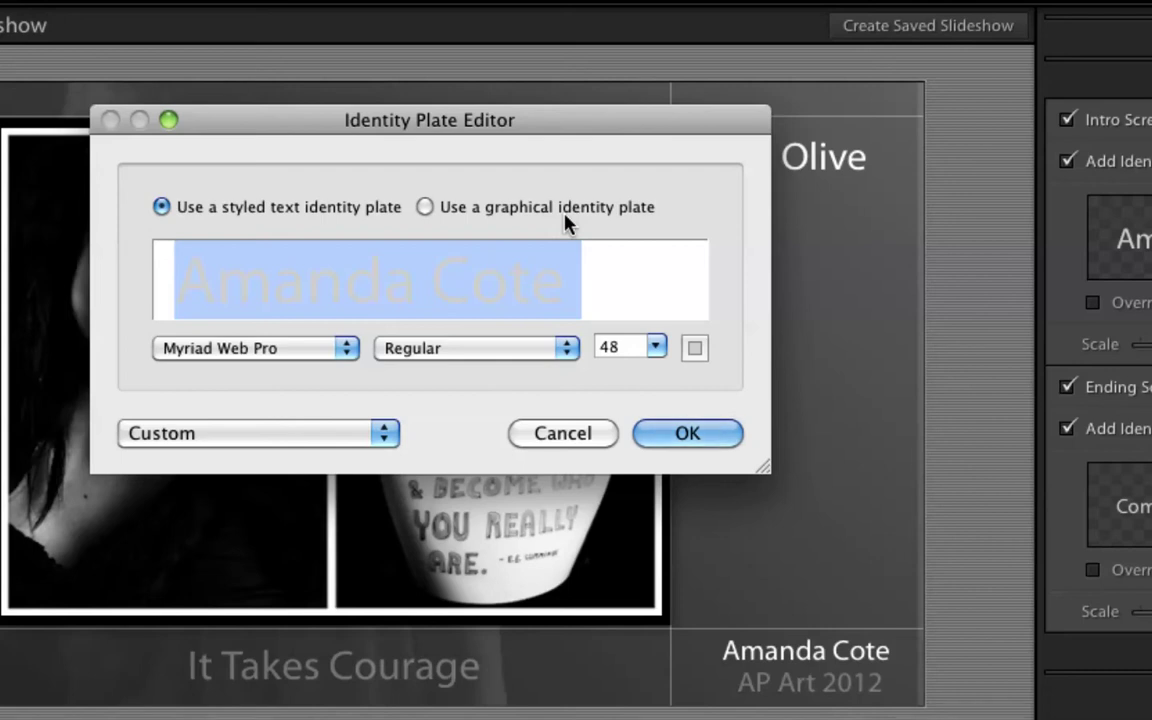
click(681, 430)
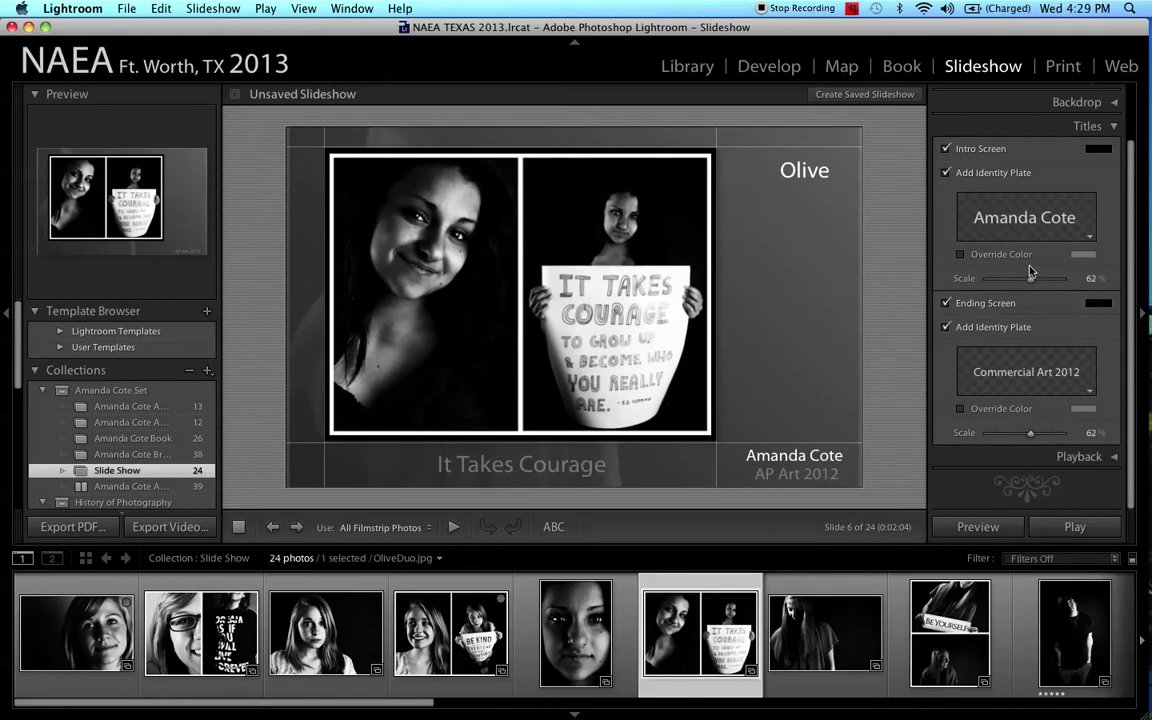
Turn on the color override for the intro screen's identity plate and look at its color choices.
click(961, 255)
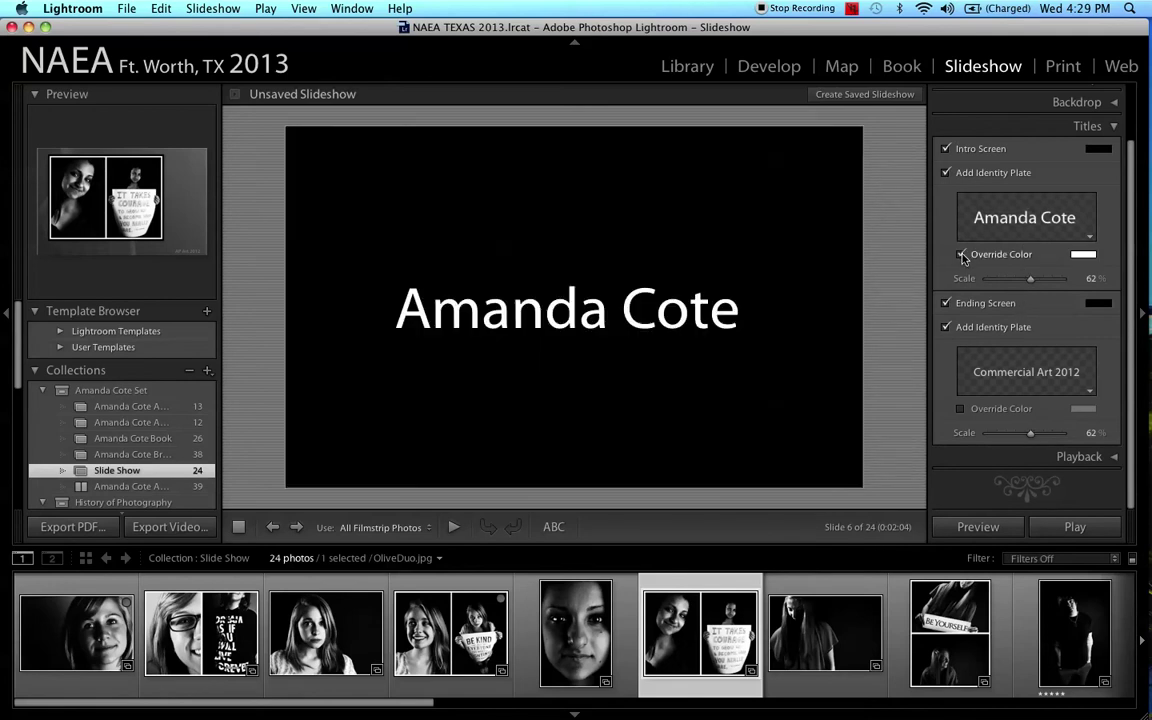
click(1083, 256)
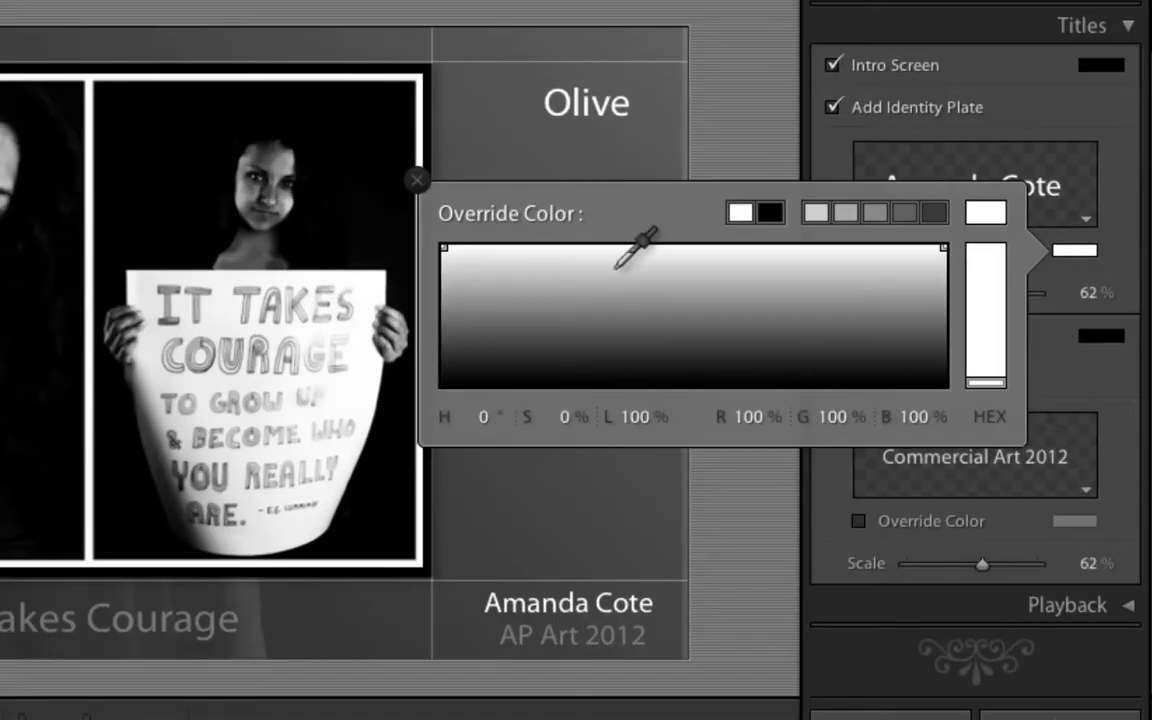
click(417, 180)
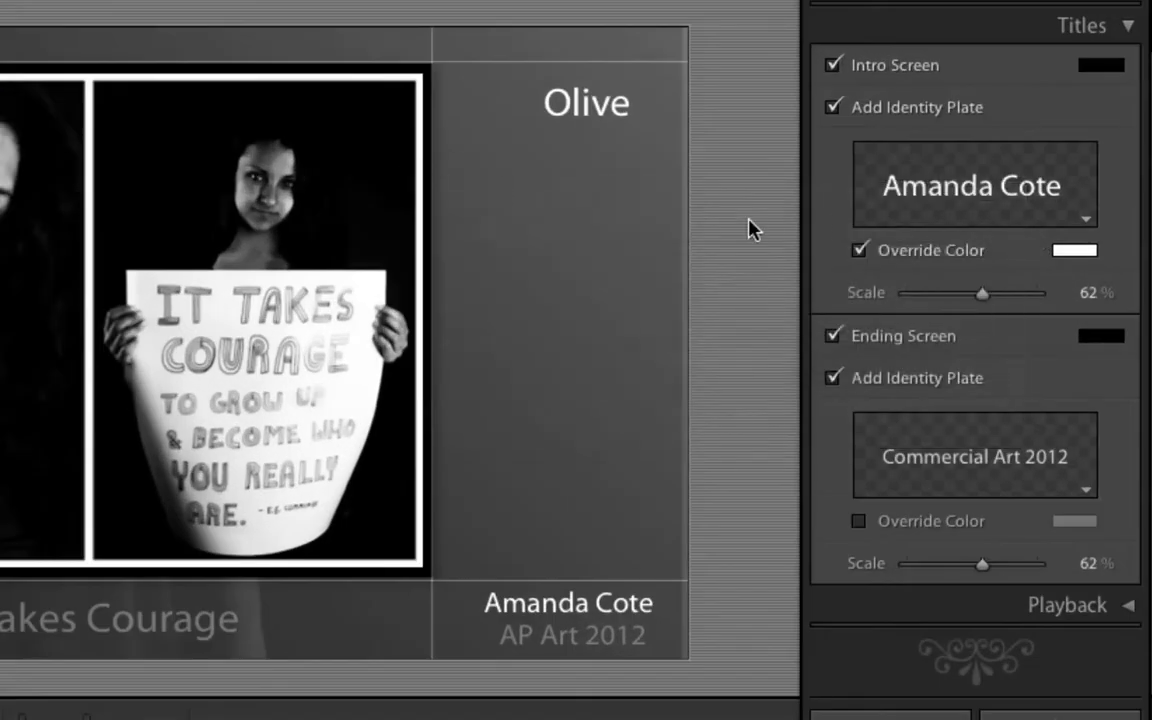
Try several shades for the intro identity plate's override color and settle on a medium gray at 49% lightness.
click(1083, 256)
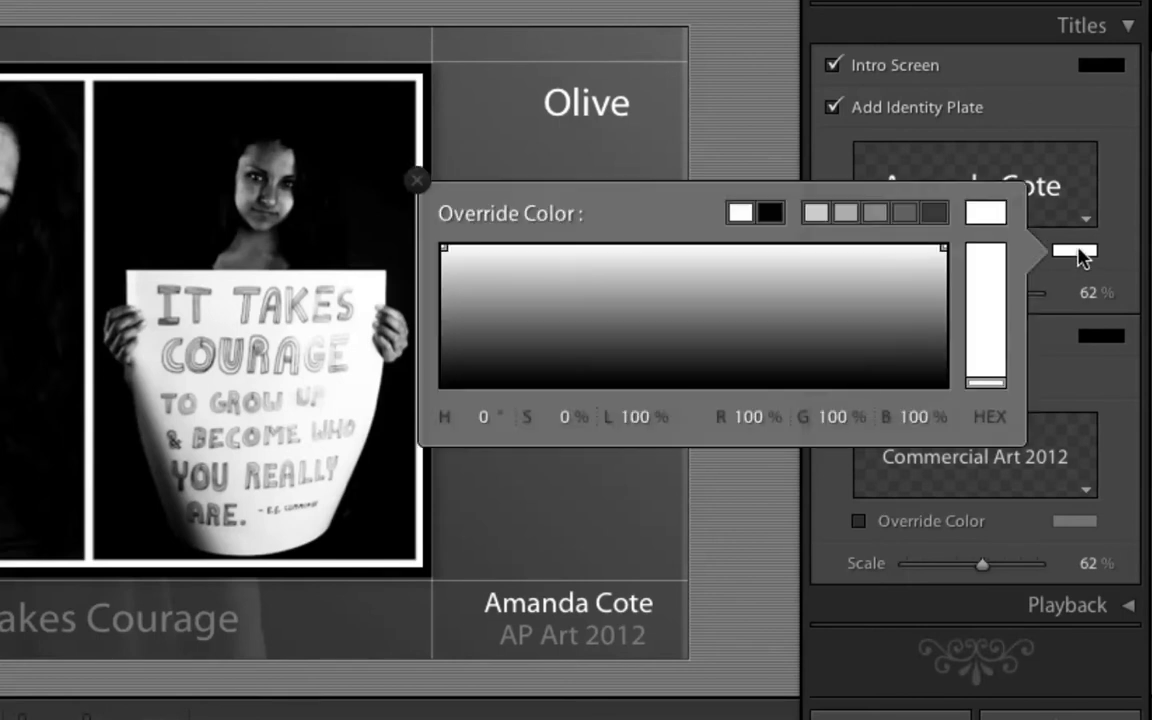
click(826, 299)
click(669, 323)
click(575, 305)
click(511, 344)
click(466, 357)
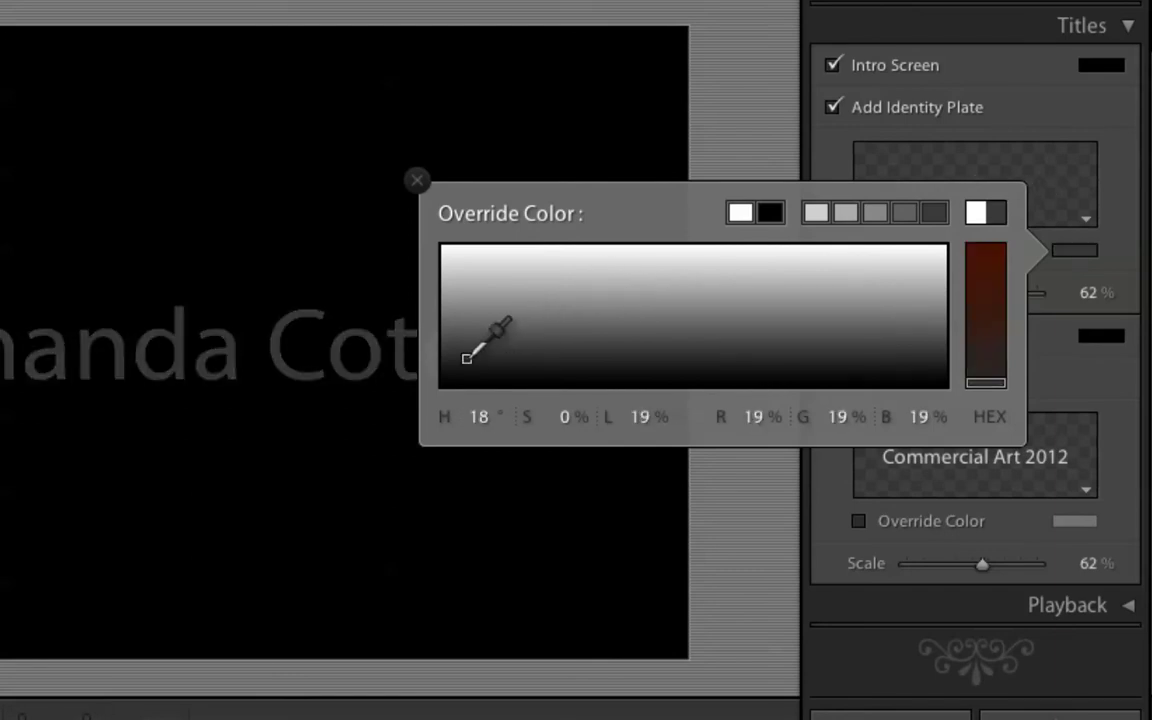
click(594, 346)
click(555, 285)
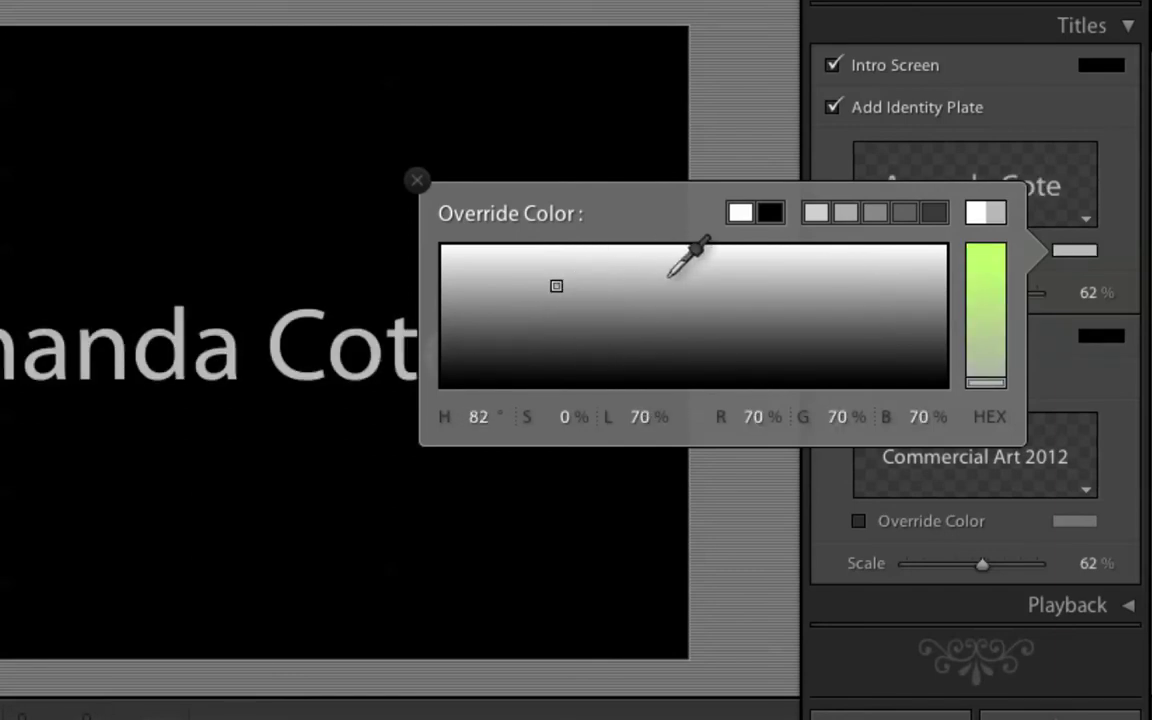
click(665, 277)
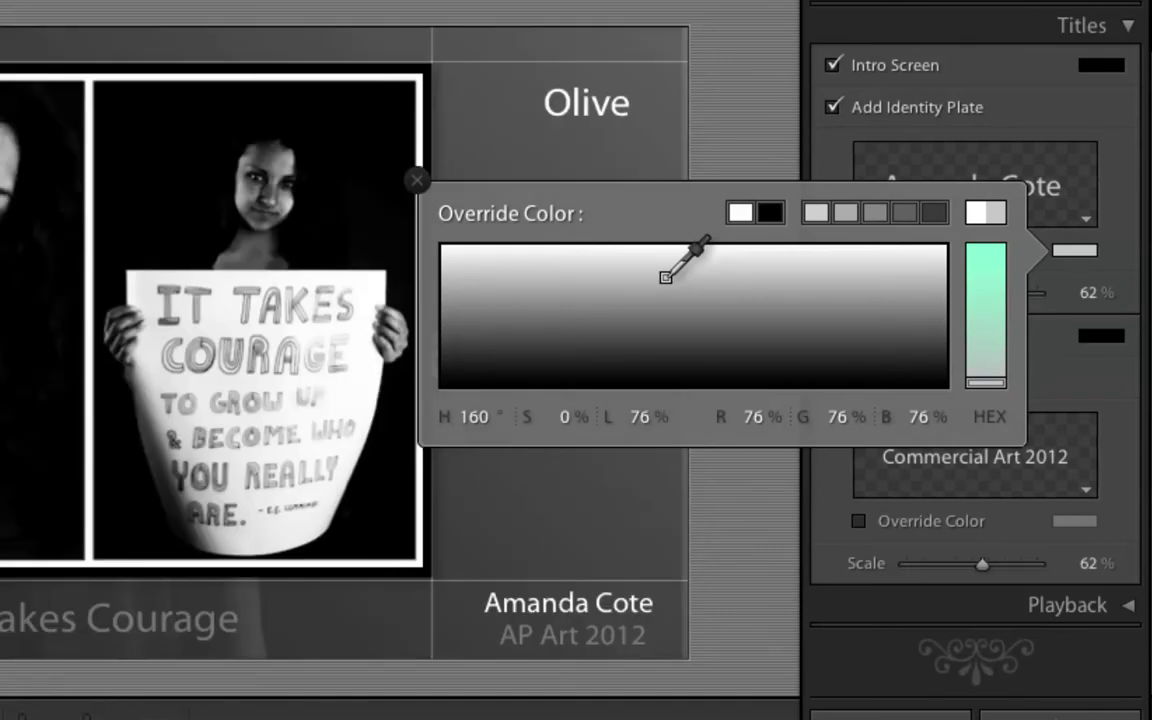
drag(666, 276, 740, 116)
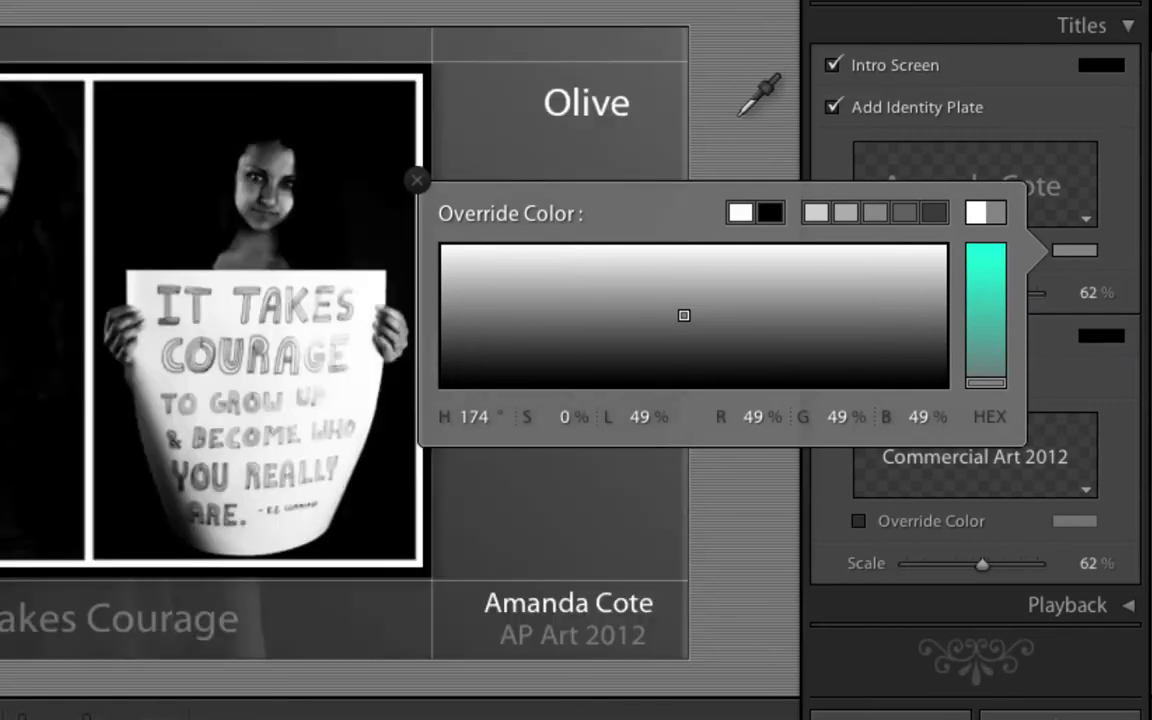
drag(740, 116, 735, 121)
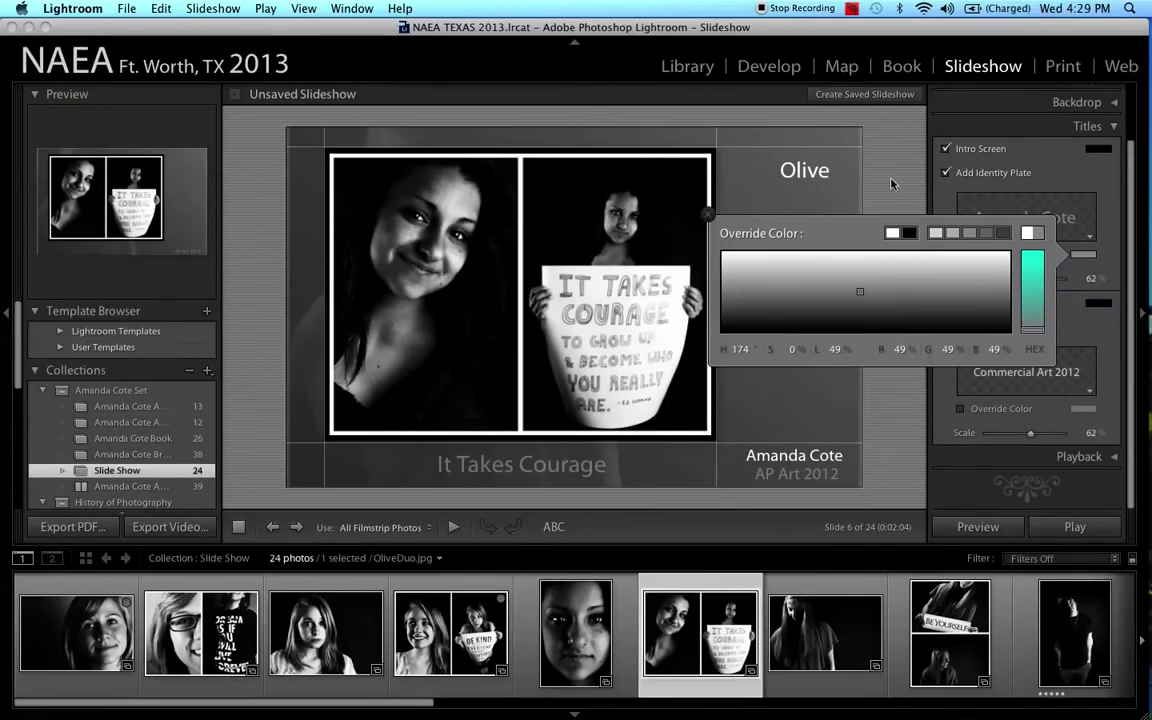
click(805, 215)
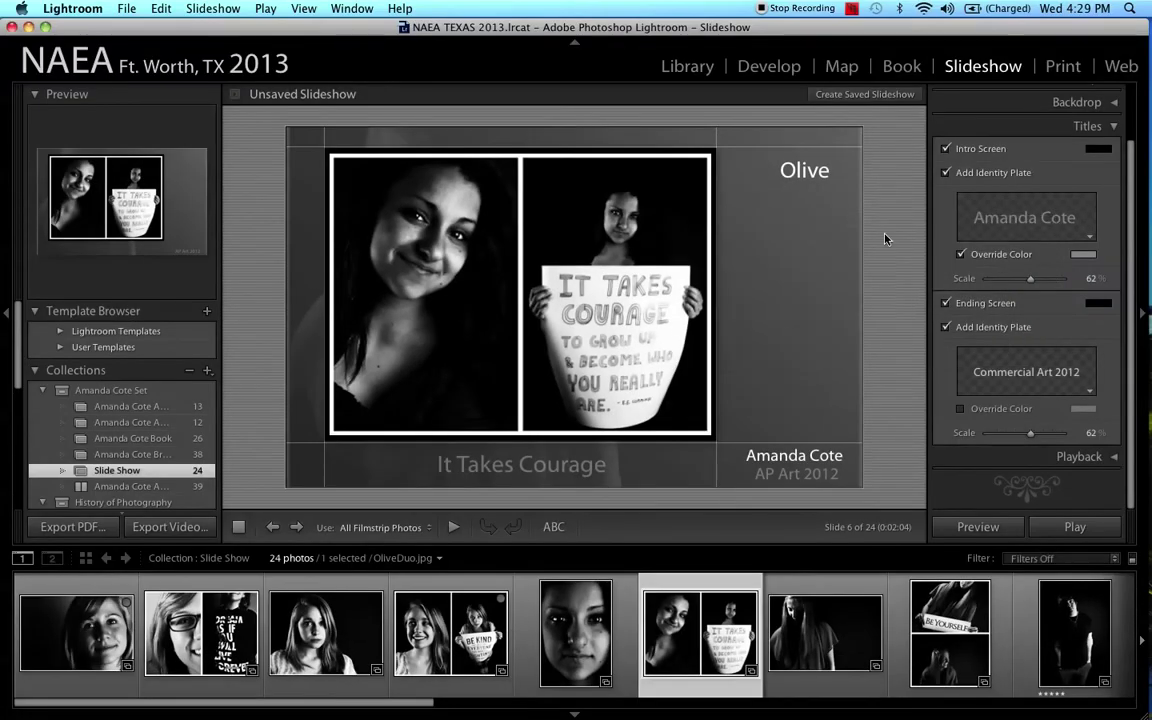
Keep the ending screen enabled and change its identity plate text to "AP Art Final 2012".
click(946, 304)
click(946, 304)
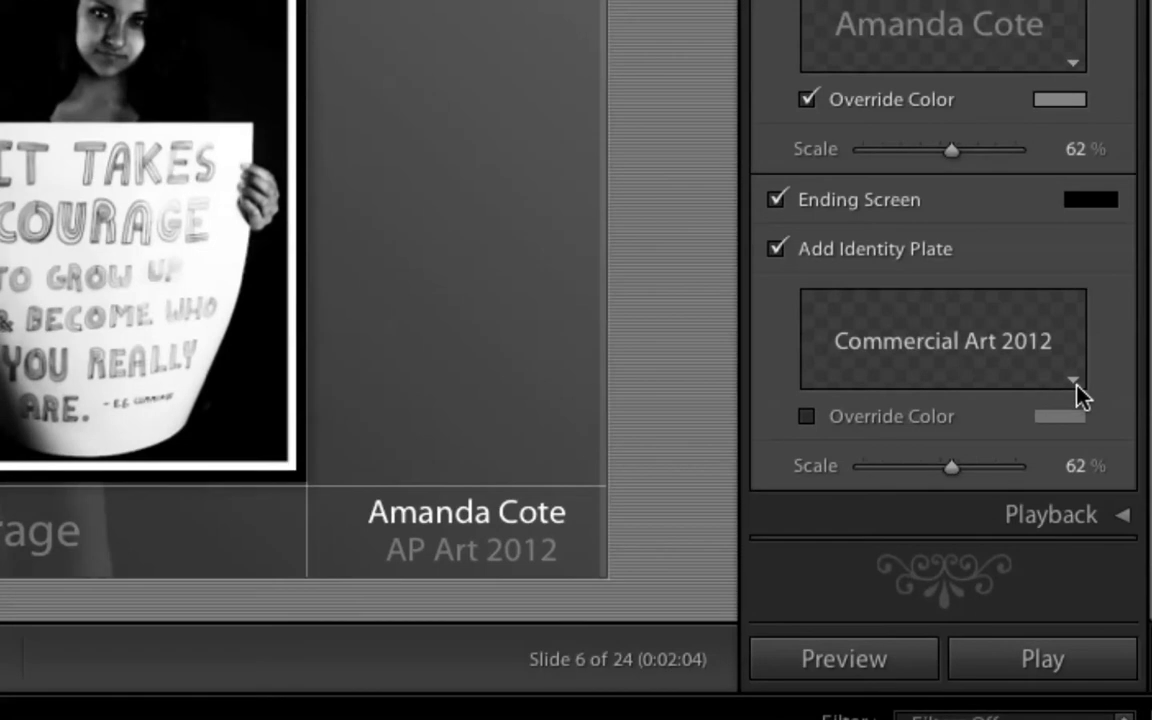
click(1090, 392)
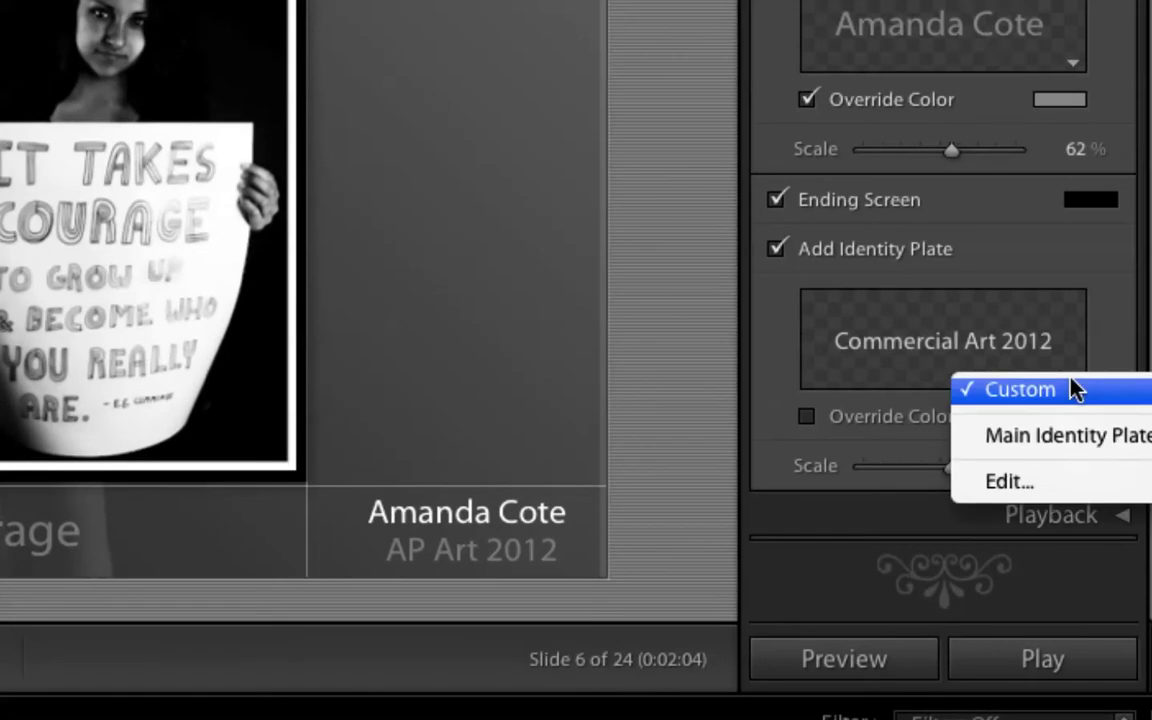
click(1031, 483)
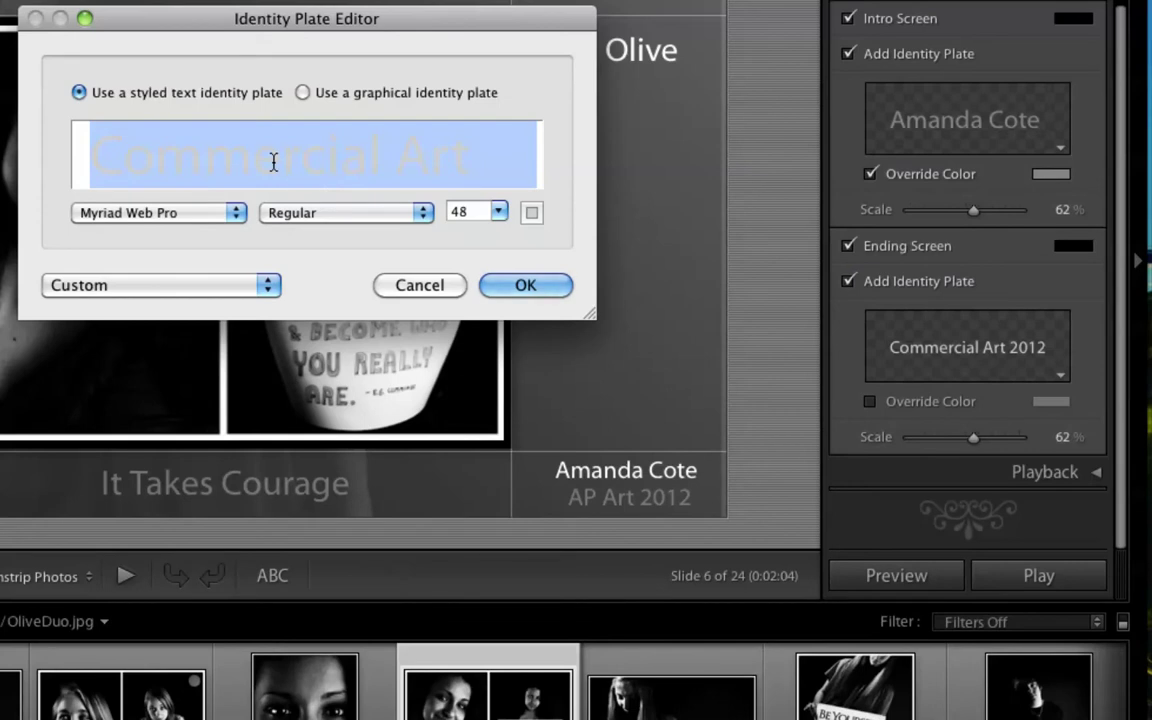
text(AP Art Final 2012)
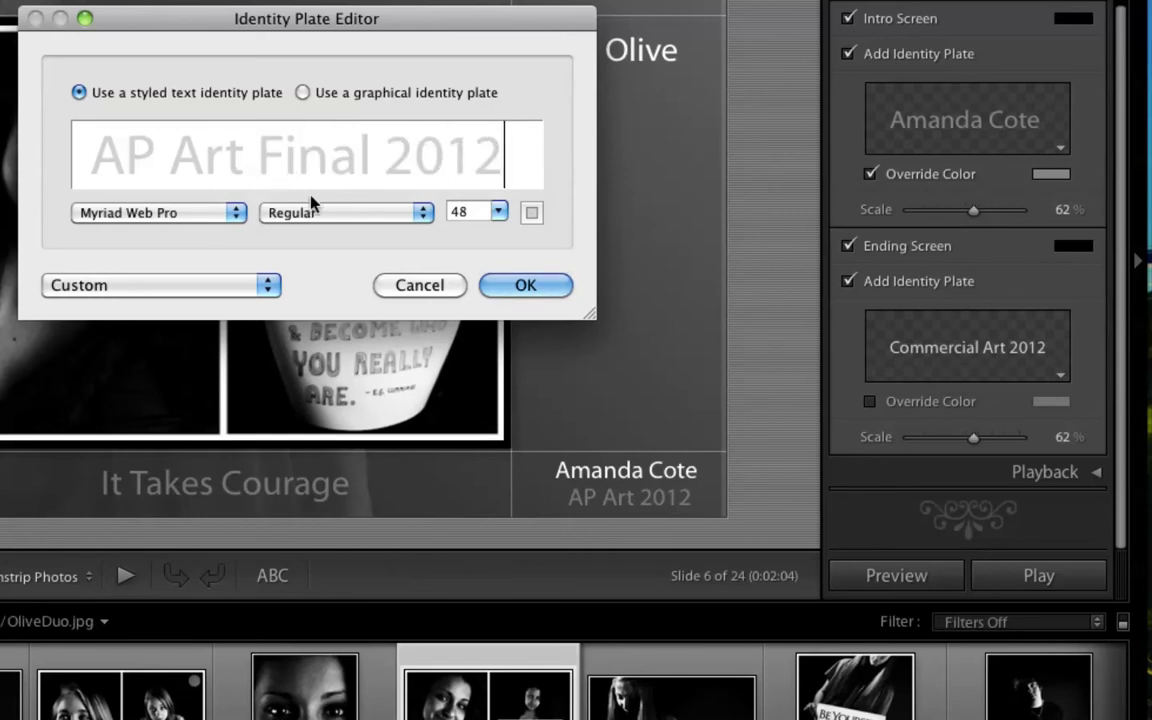
click(512, 284)
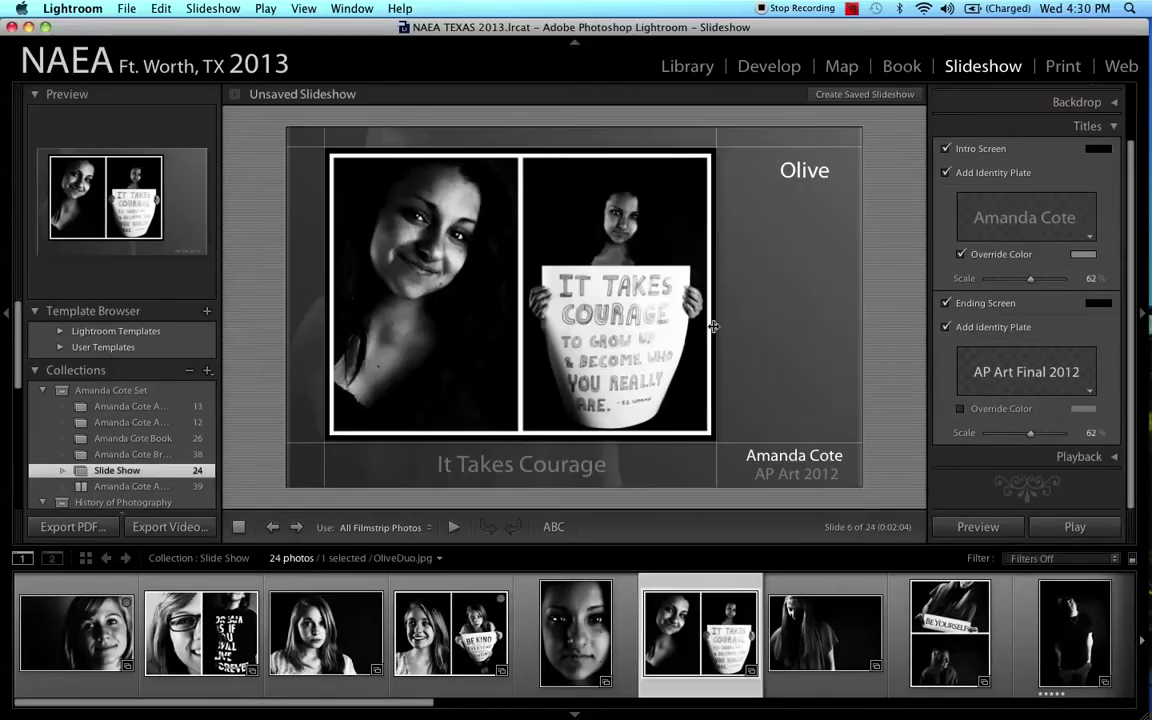
Override the ending identity plate's color with a dark gray at 35% lightness.
click(962, 410)
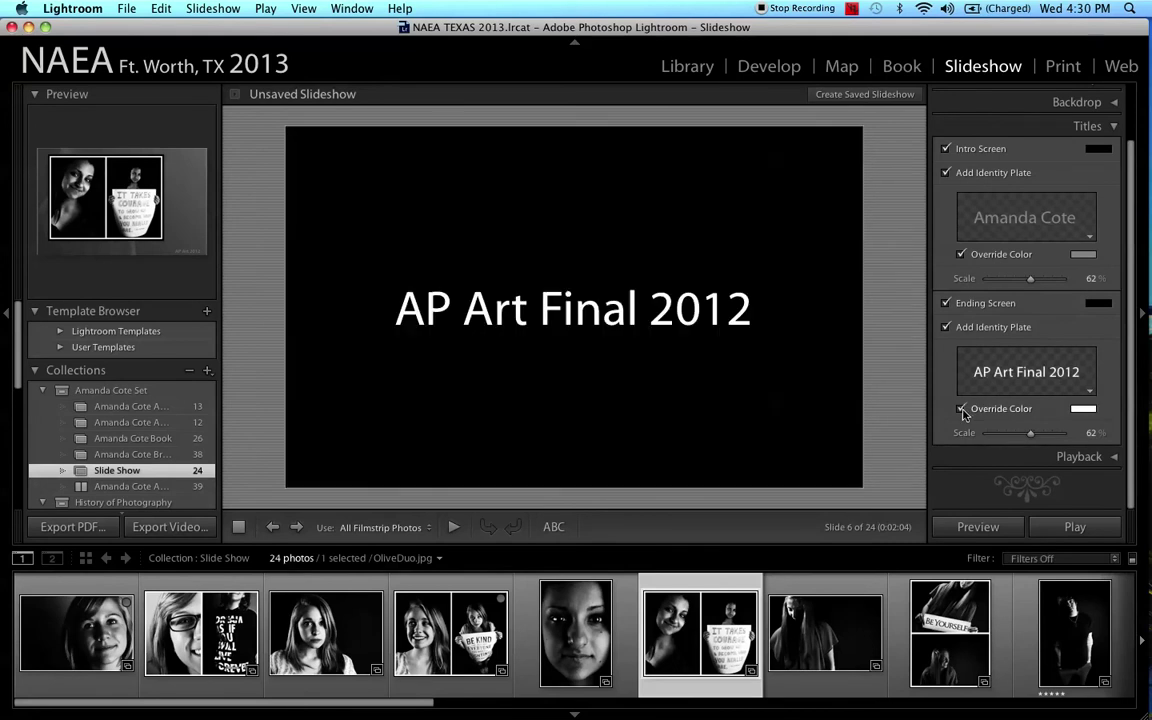
click(1083, 409)
click(962, 428)
click(911, 445)
drag(911, 445, 911, 457)
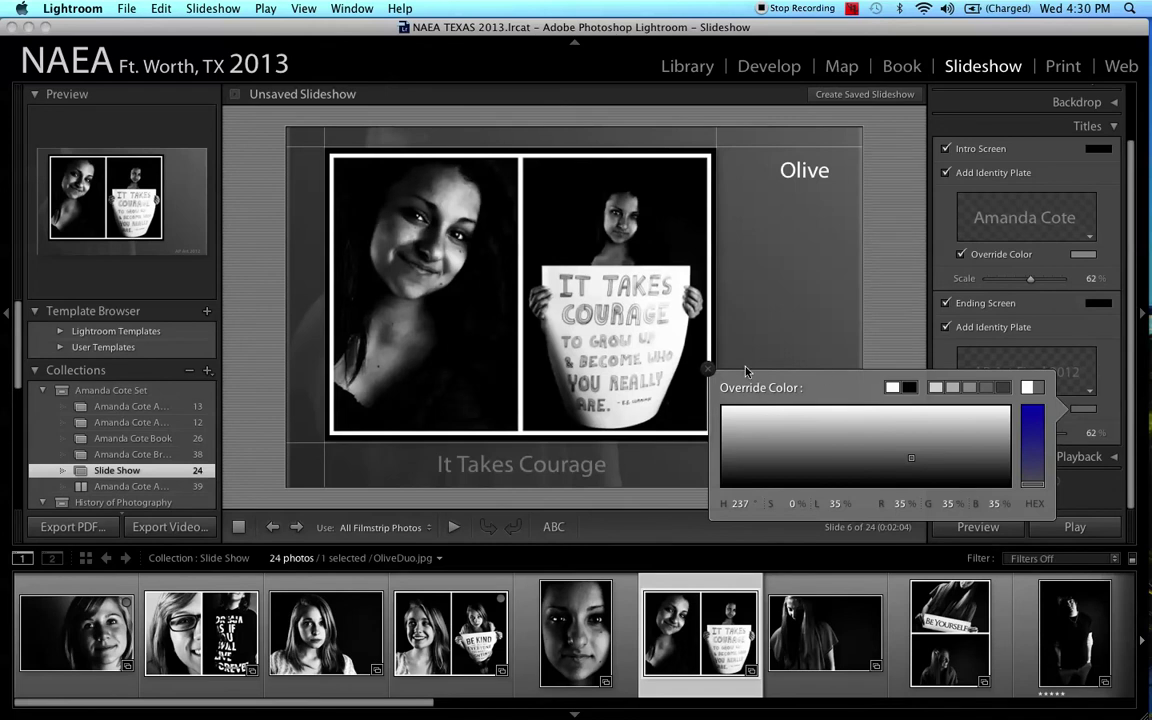
click(707, 368)
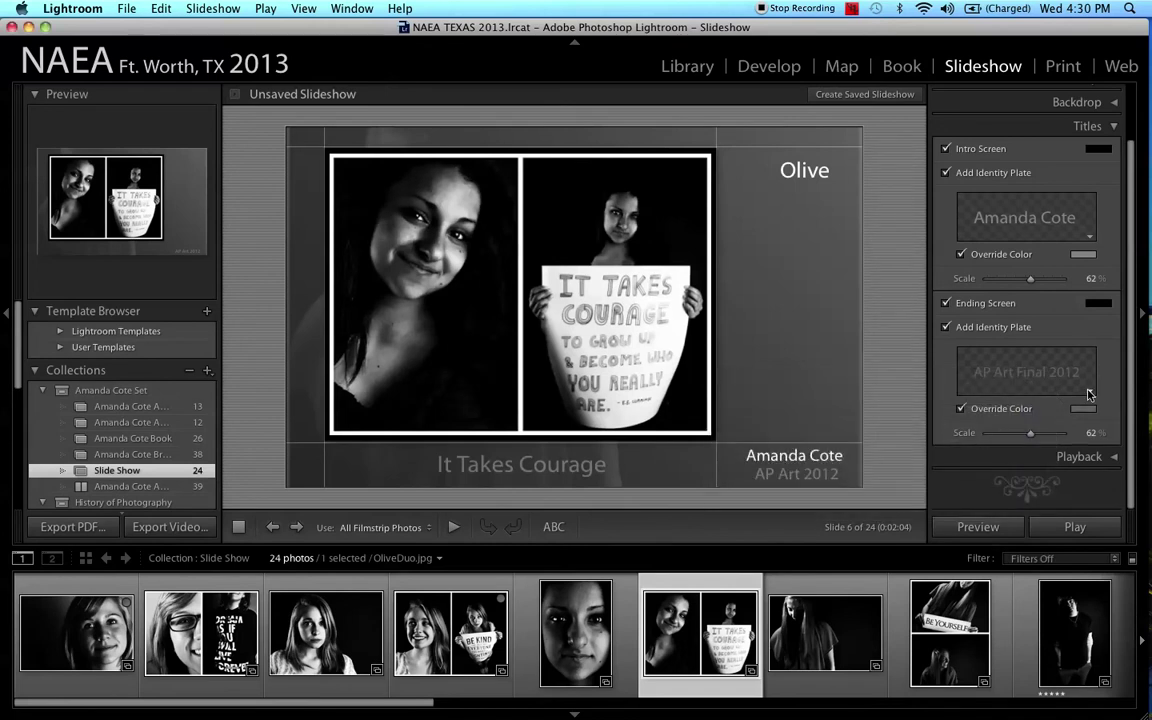
Close the title settings and turn off the soundtrack in the slideshow's playback settings.
click(1117, 126)
click(1114, 216)
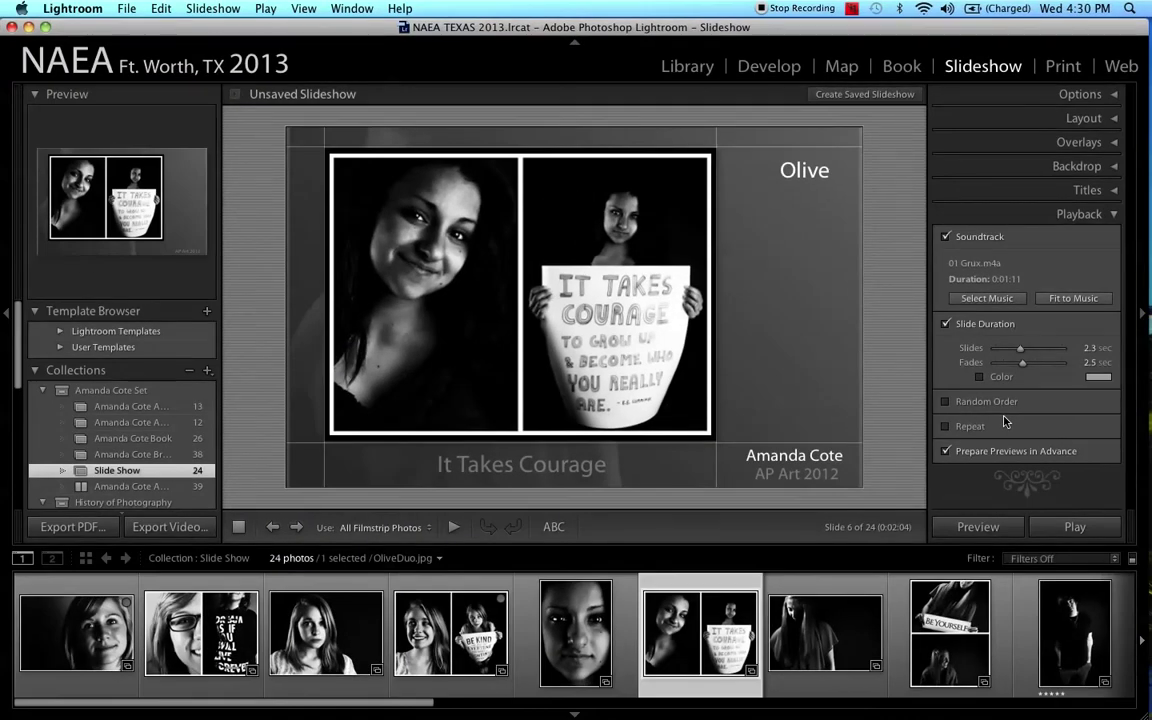
click(946, 237)
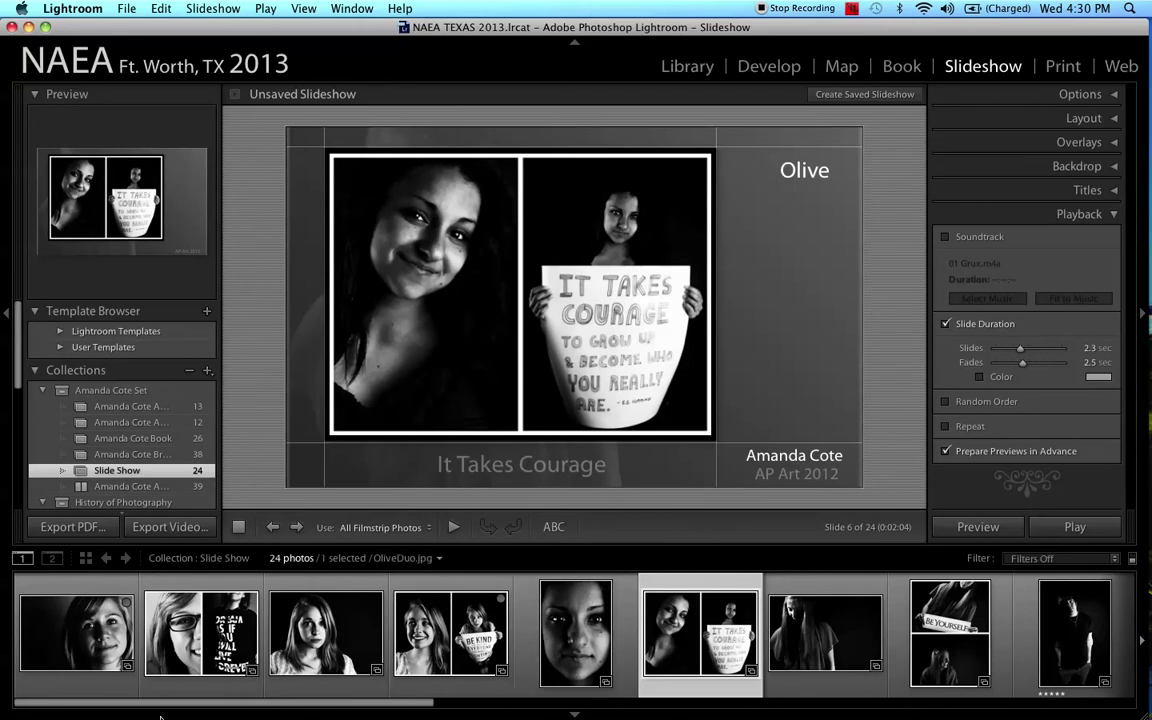
Preview the slideshow starting from the first photo, and pause it on the "Be Kind" slide.
click(98, 630)
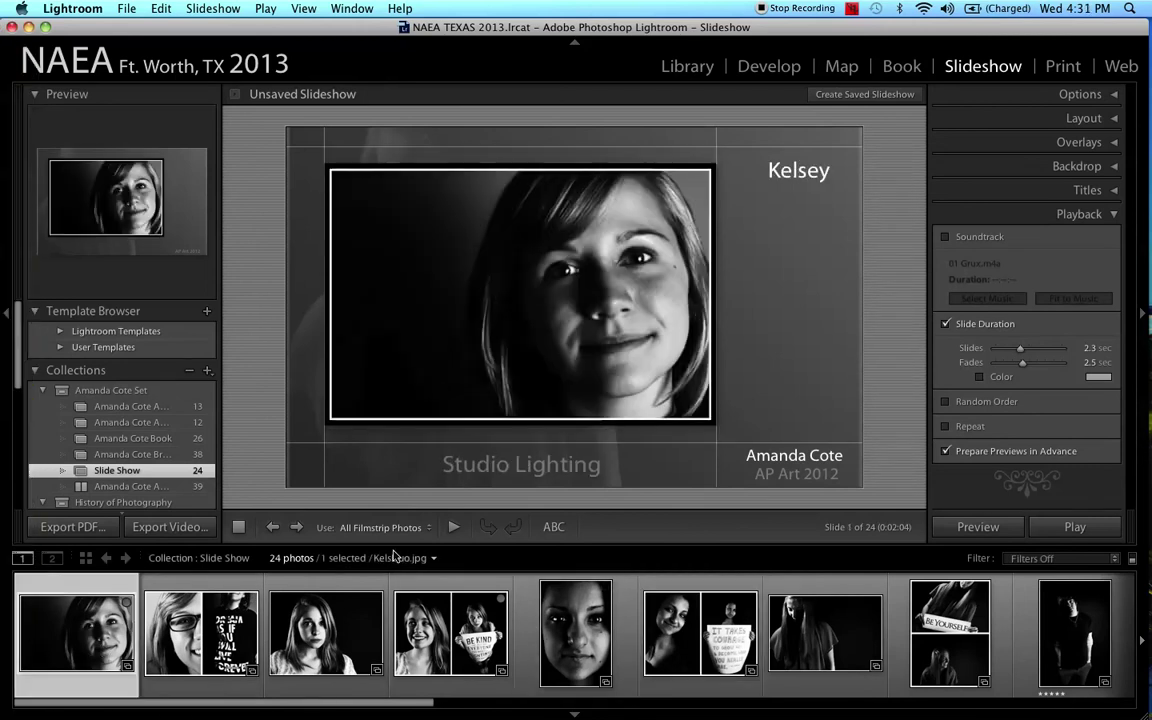
click(978, 528)
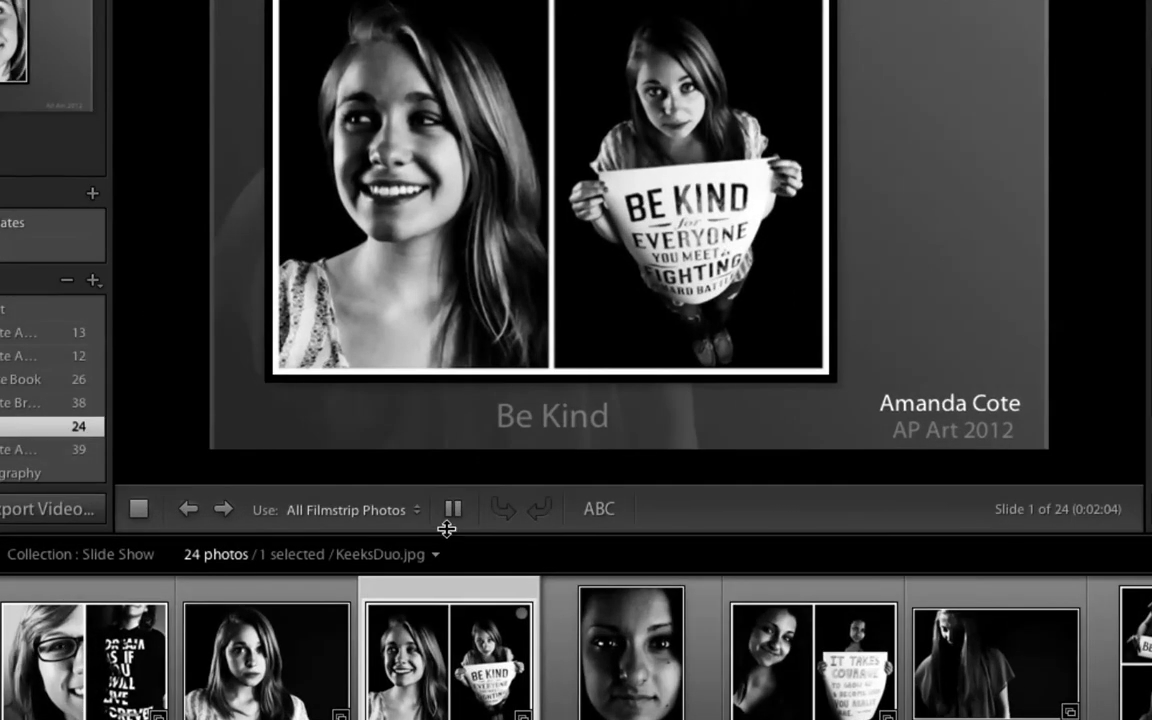
click(453, 509)
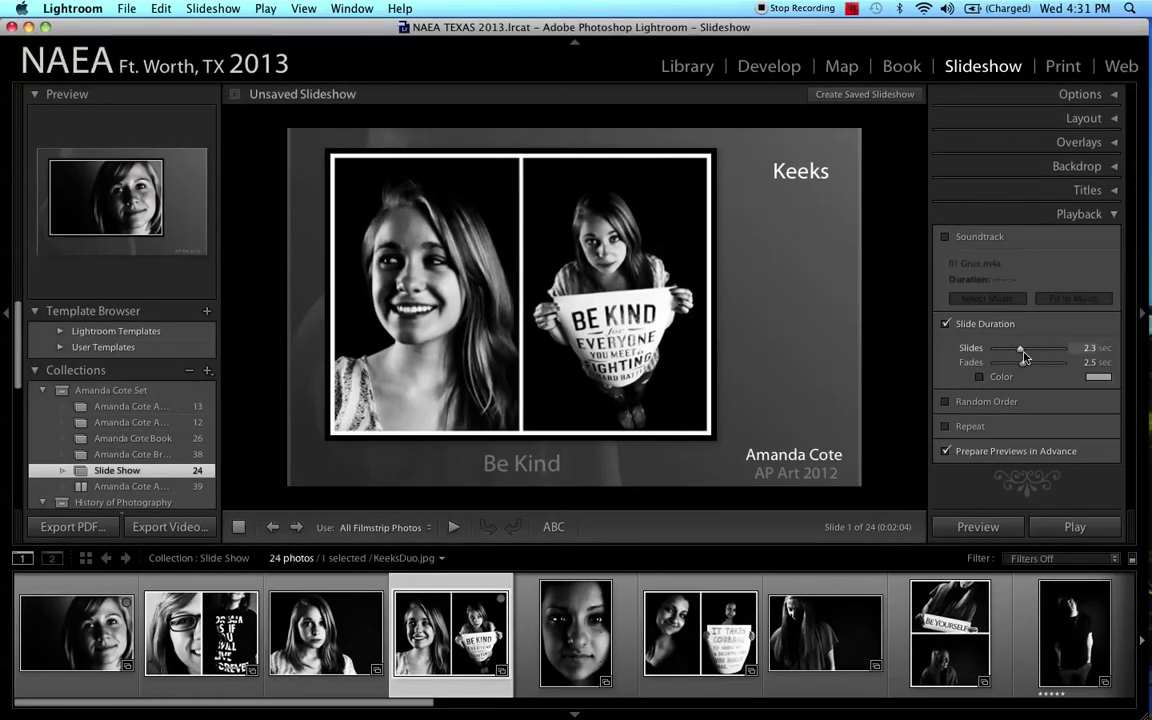
Set the slide duration to 1.8 seconds with 3.8-second fades, and resume the preview.
drag(1040, 355, 1030, 358)
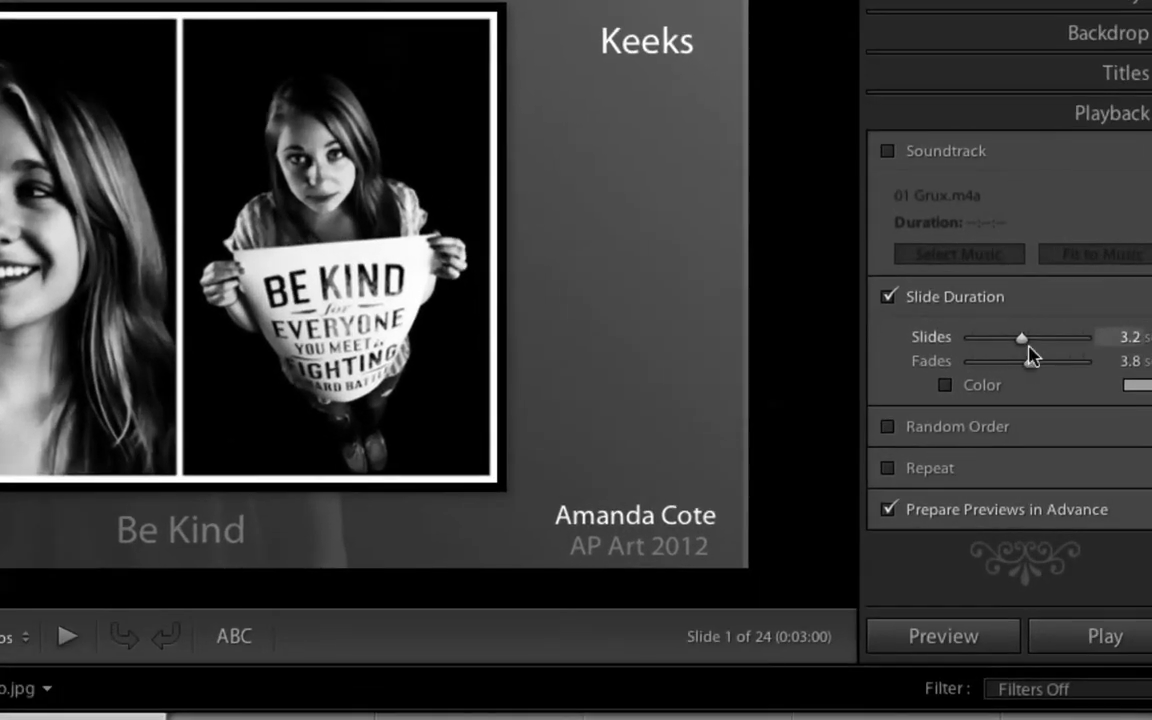
drag(1022, 340, 1004, 339)
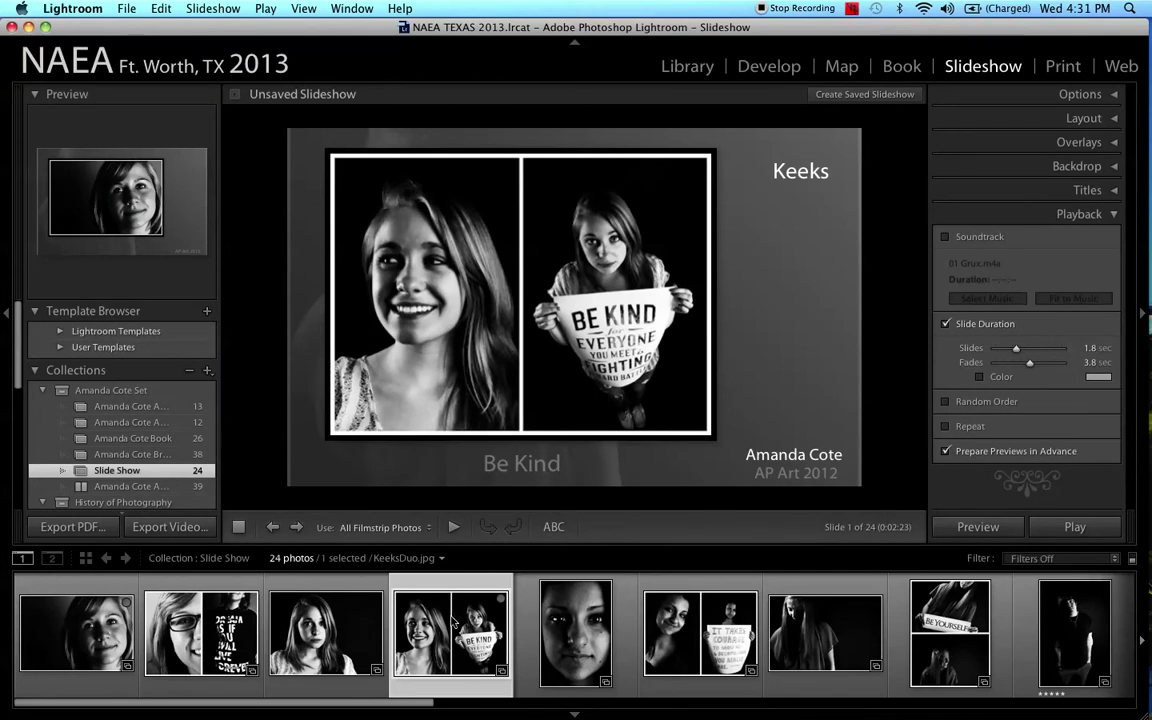
click(453, 527)
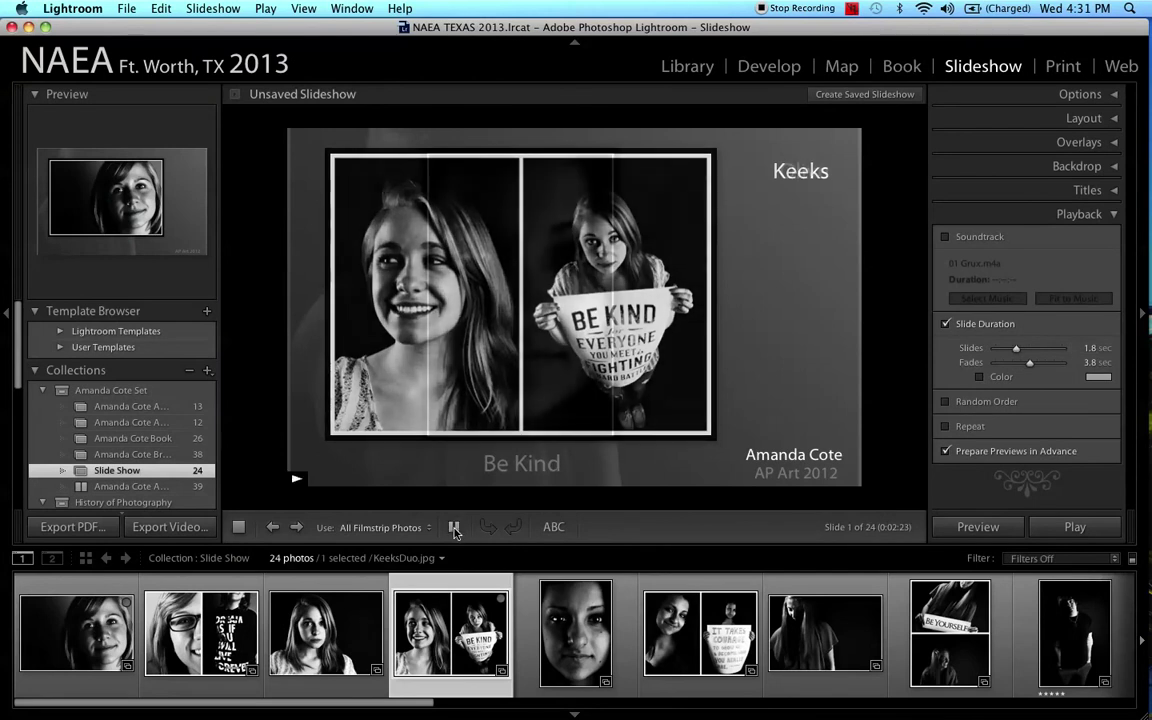